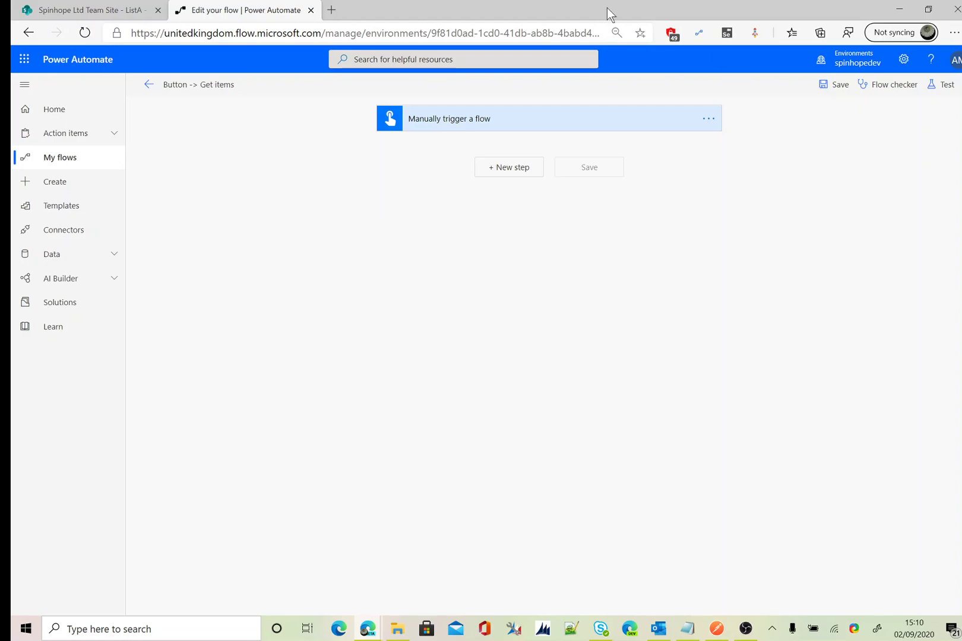
# - Switch to the SharePoint tab listing ListA's items
pyautogui.click(115, 10)
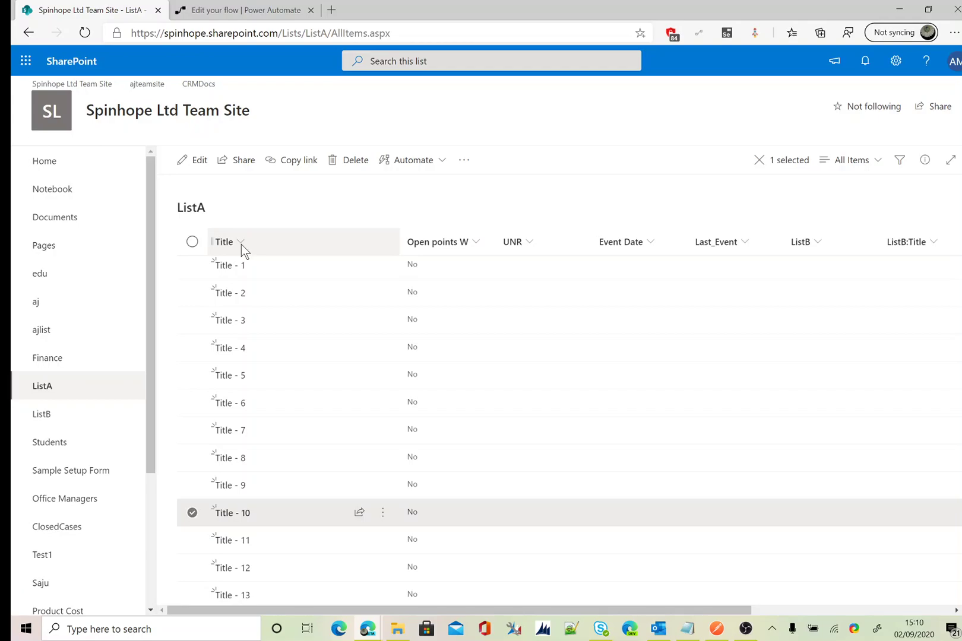
# - Open ListA's list settings and the Edit Column page for the Title column
pyautogui.click(895, 62)
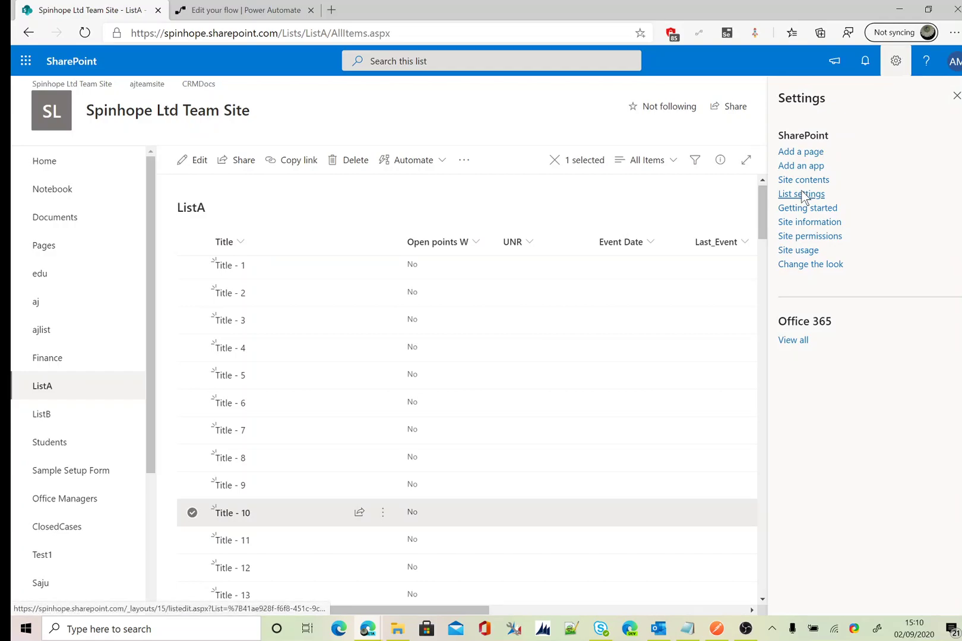
pyautogui.click(801, 195)
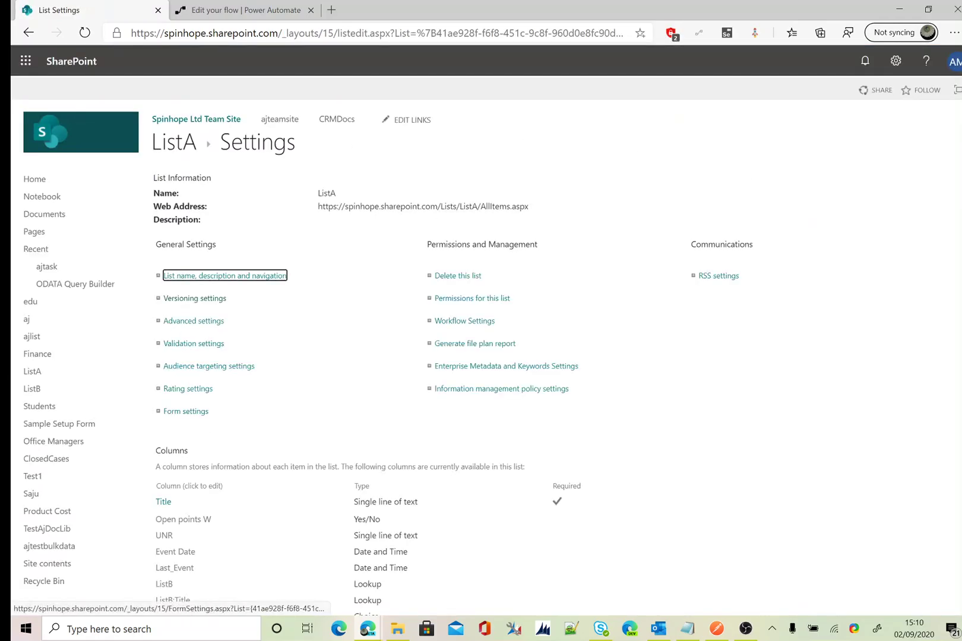
pyautogui.click(171, 504)
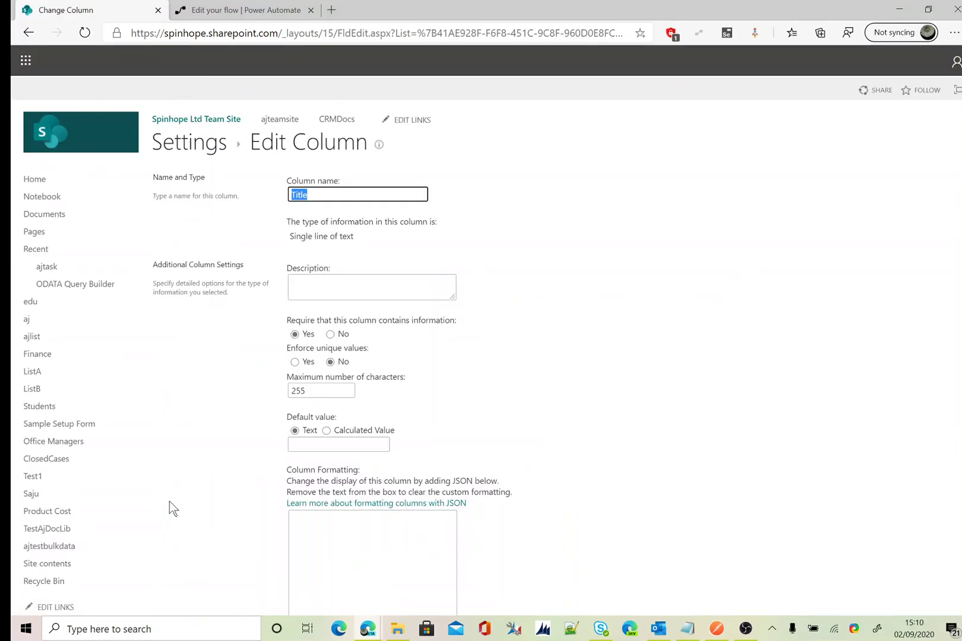
# - Confirm the column's internal name is Title from Field=Title in the page address
pyautogui.click(493, 34)
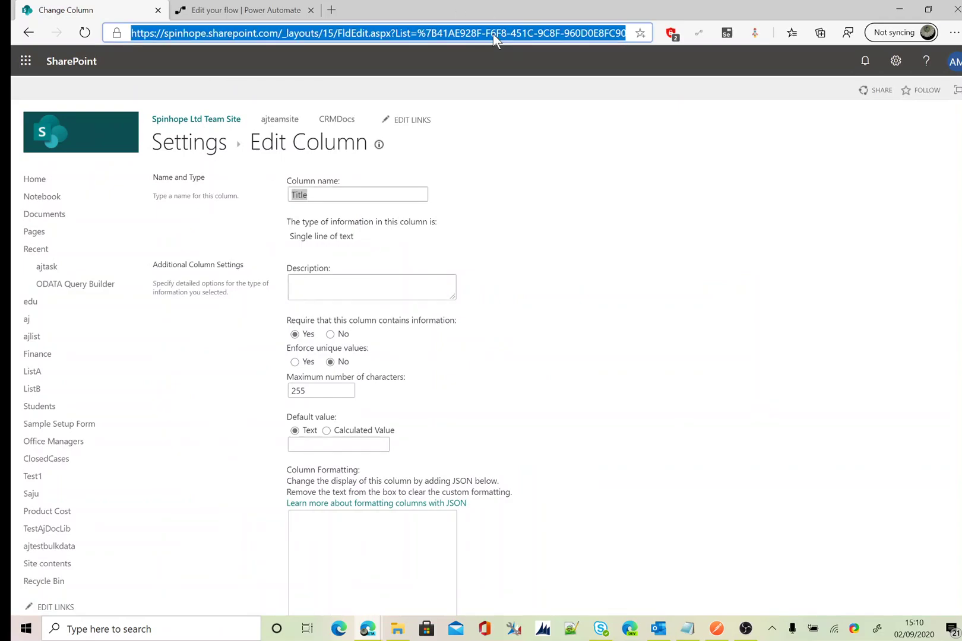
pyautogui.press('End')
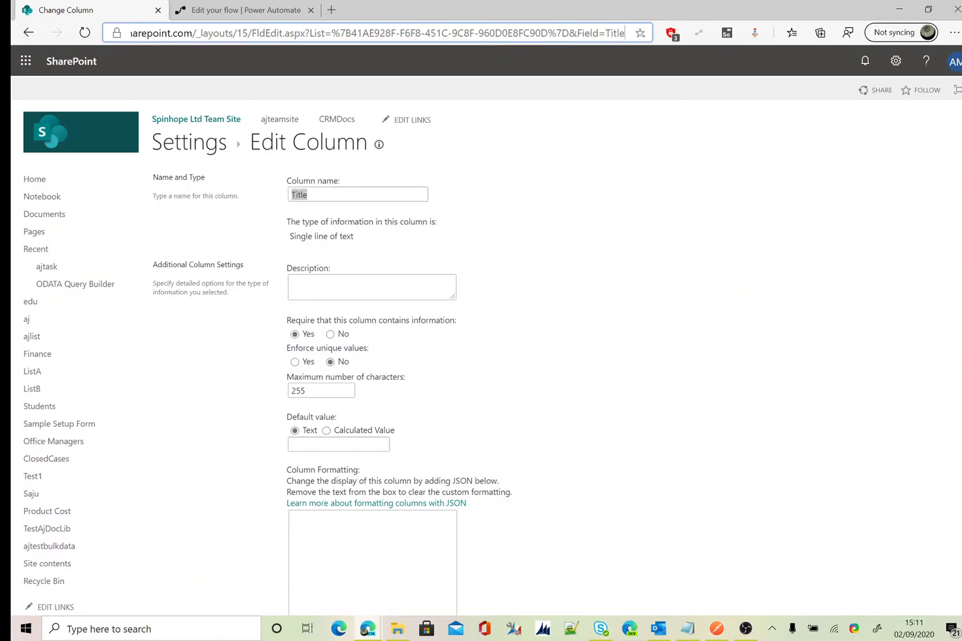
pyautogui.moveTo(577, 33); pyautogui.dragTo(625, 33)
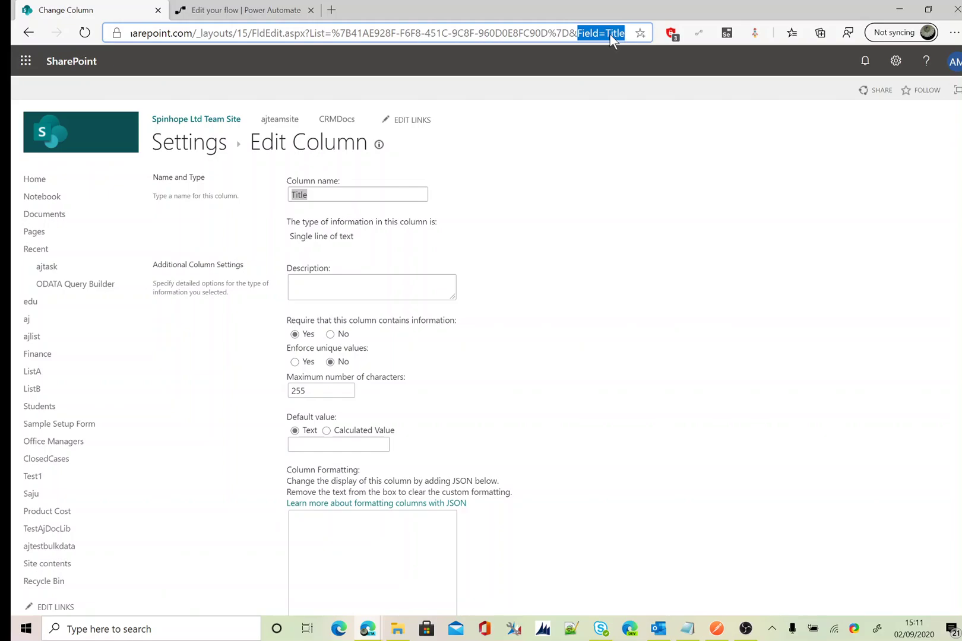
pyautogui.click(612, 33)
pyautogui.doubleClick(614, 34)
pyautogui.click(301, 194)
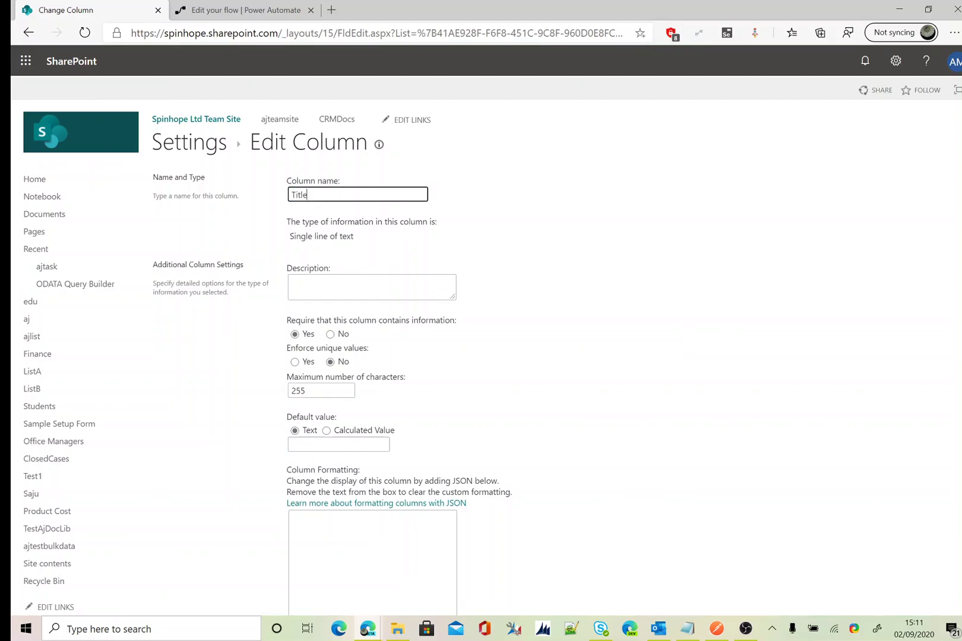
pyautogui.moveTo(307, 194); pyautogui.dragTo(288, 199)
pyautogui.click(572, 25)
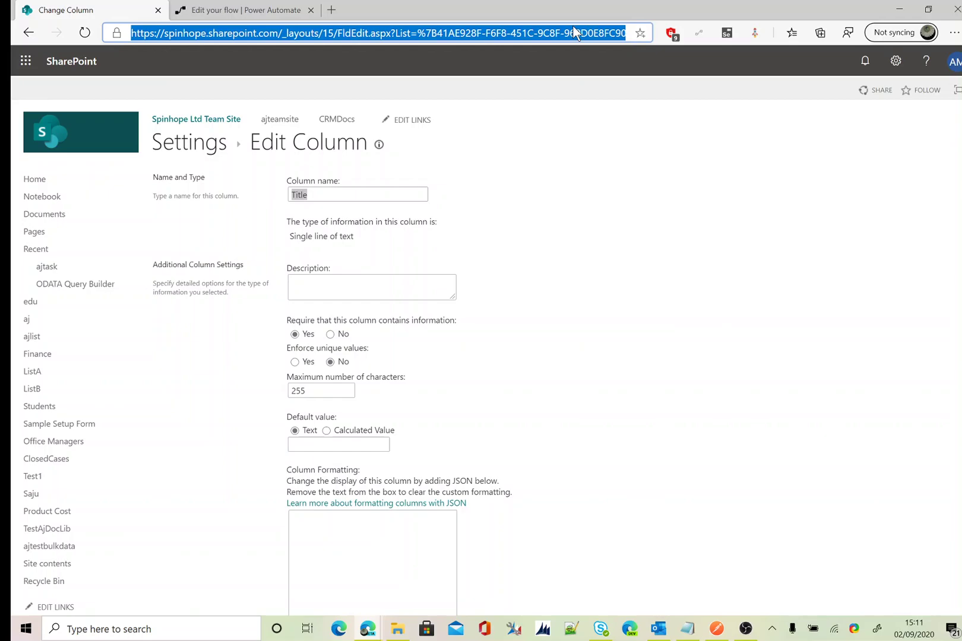
pyautogui.press('End')
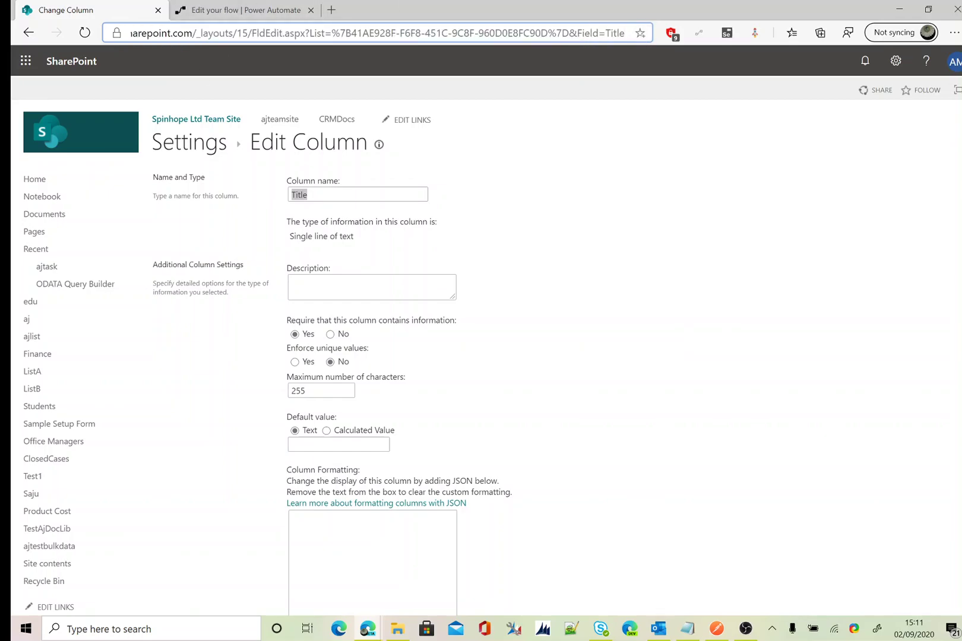
# - Add a SharePoint Get items action after the manual trigger
pyautogui.click(221, 15)
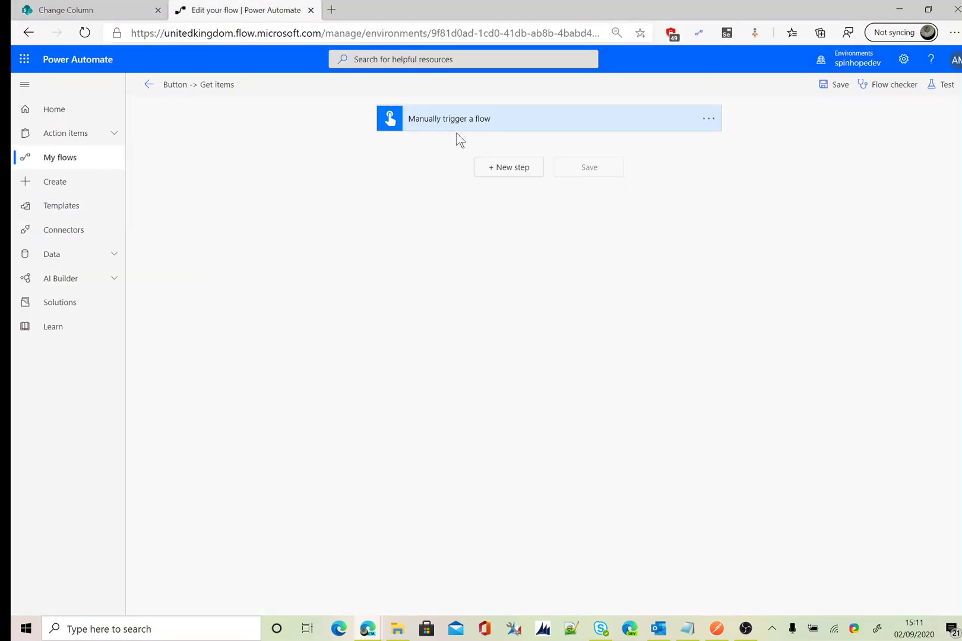
pyautogui.click(501, 167)
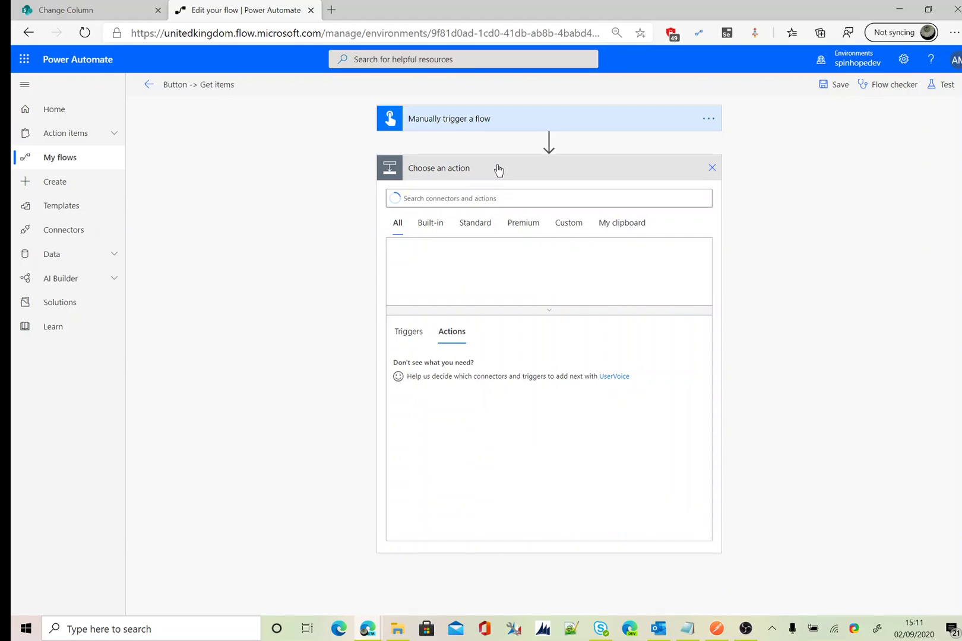
pyautogui.click(516, 200)
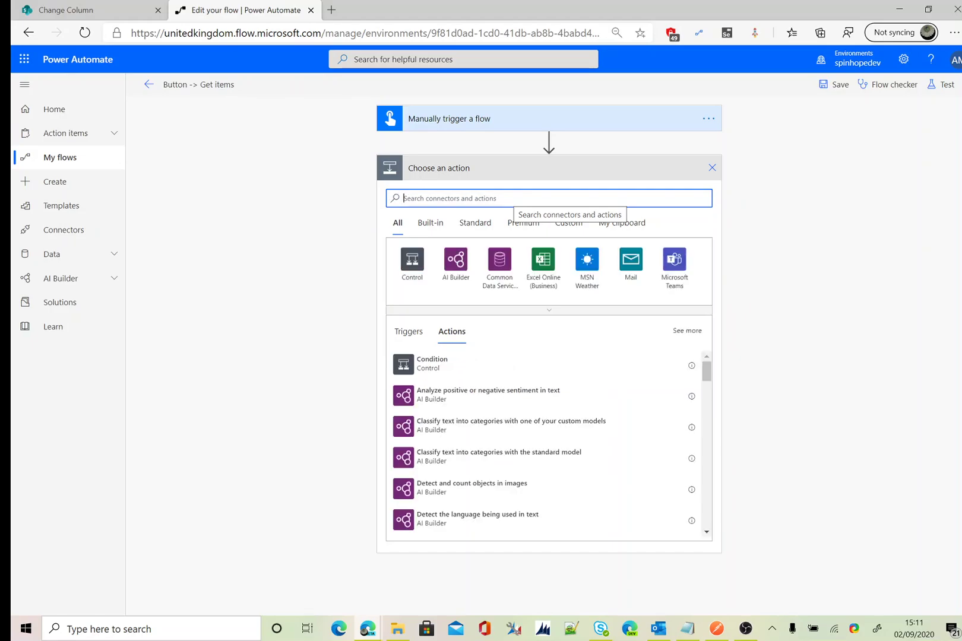
pyautogui.write('sharep')
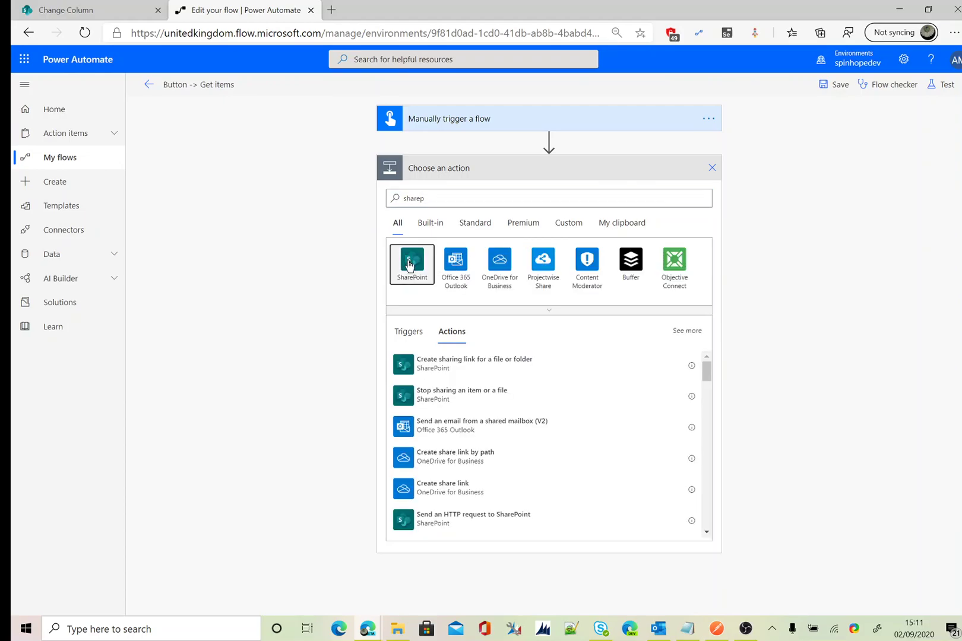
pyautogui.click(410, 261)
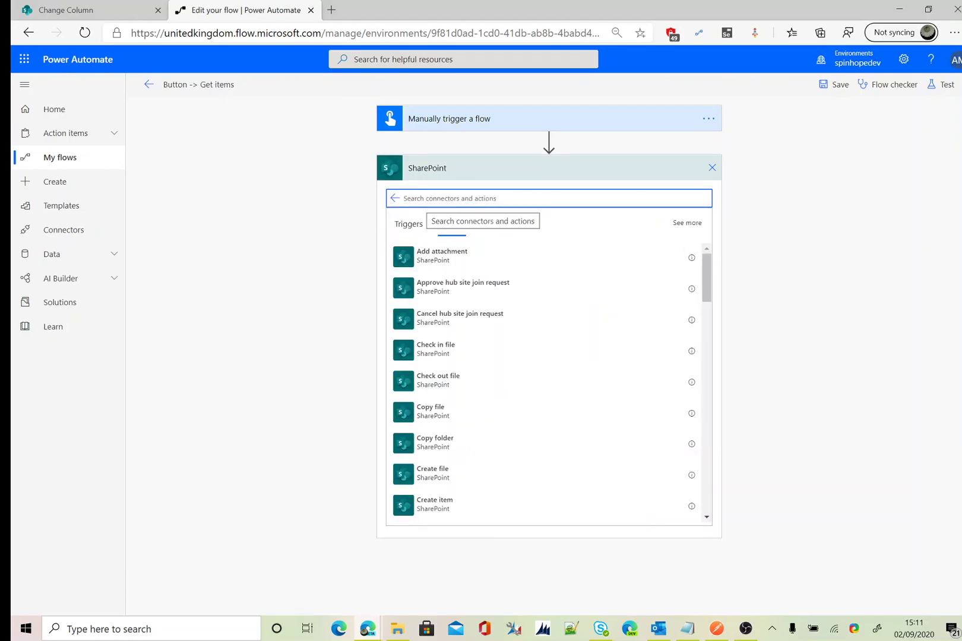
pyautogui.write('get i')
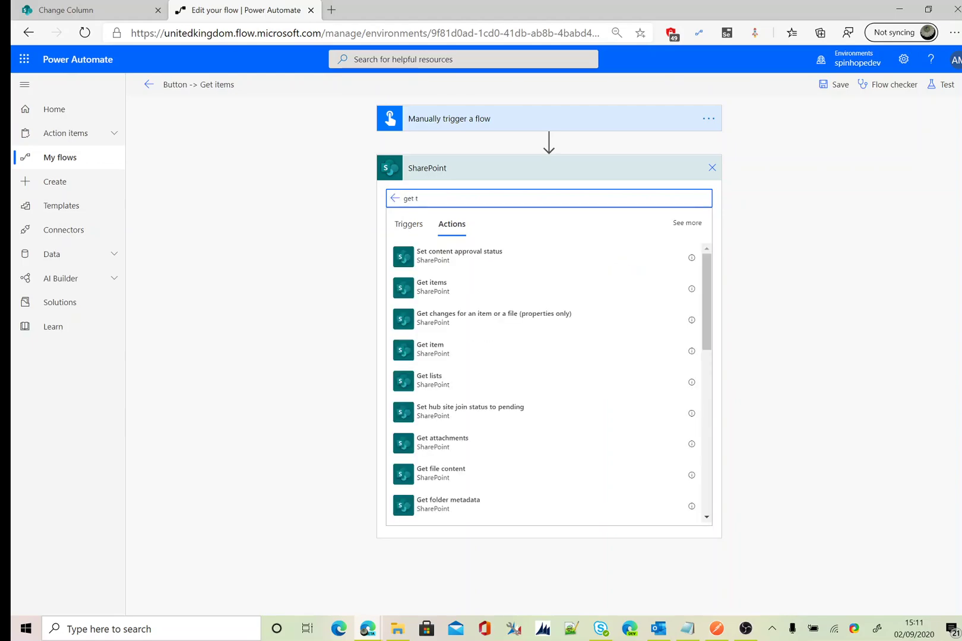
pyautogui.write('t')
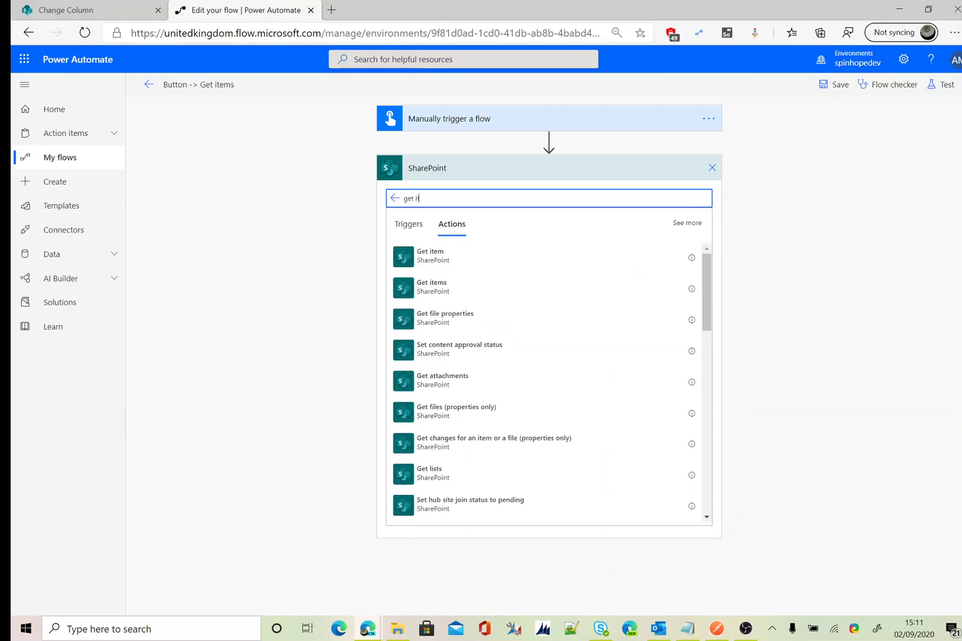
pyautogui.click(459, 288)
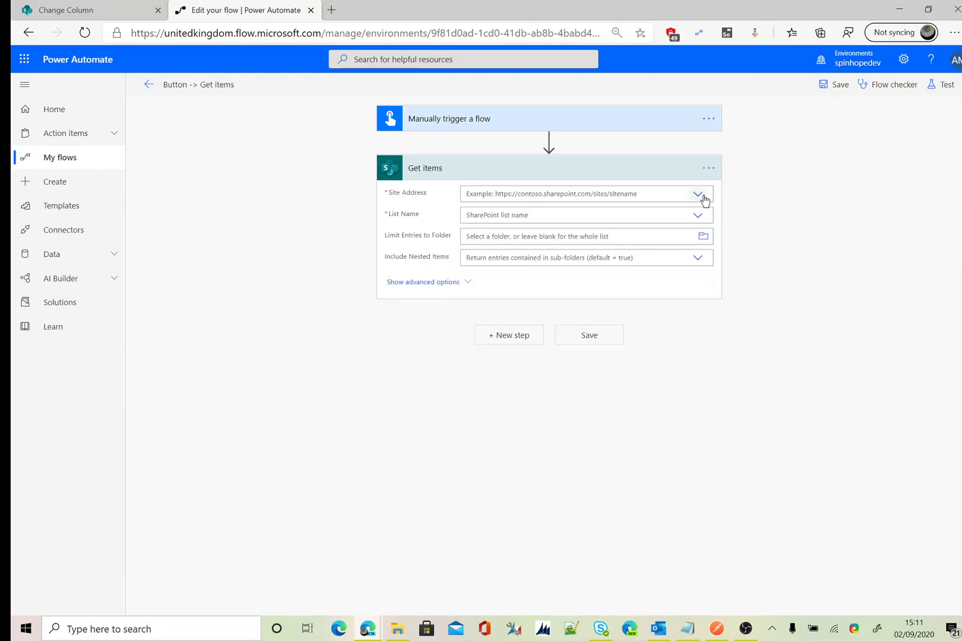
# - Point Get items at Spinhope Ltd Team Site and the ListA list
pyautogui.click(703, 199)
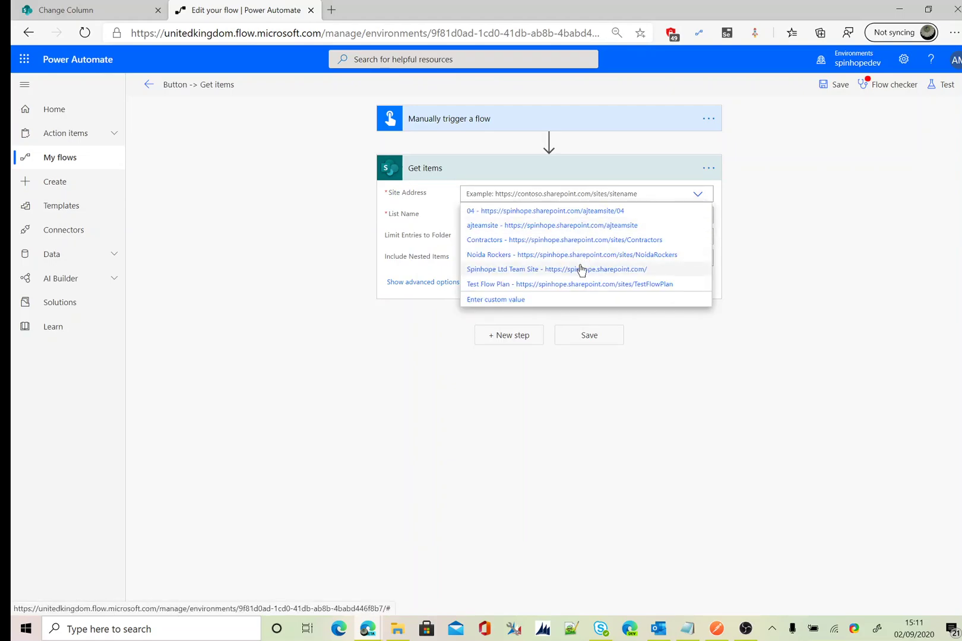
pyautogui.click(581, 270)
pyautogui.click(697, 215)
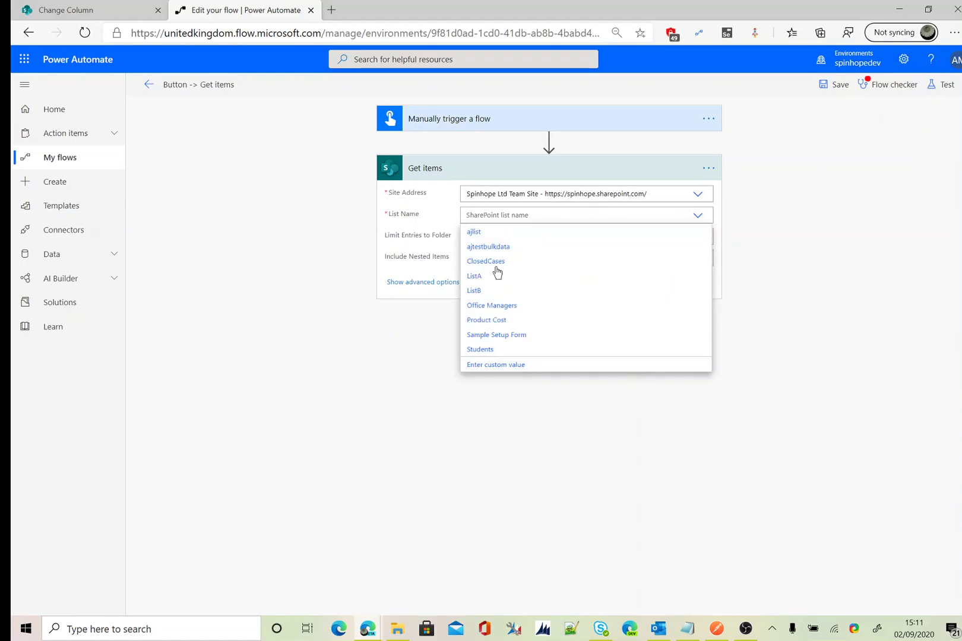
pyautogui.click(483, 277)
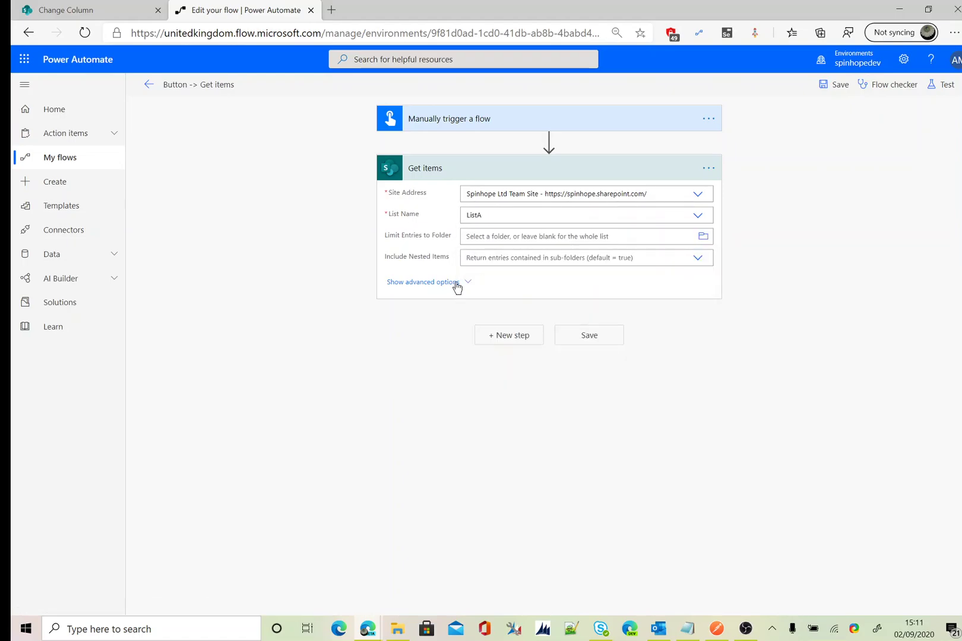
pyautogui.click(455, 283)
# - Set the Get items Filter Query to Title eq 'Title - 10'
pyautogui.click(467, 279)
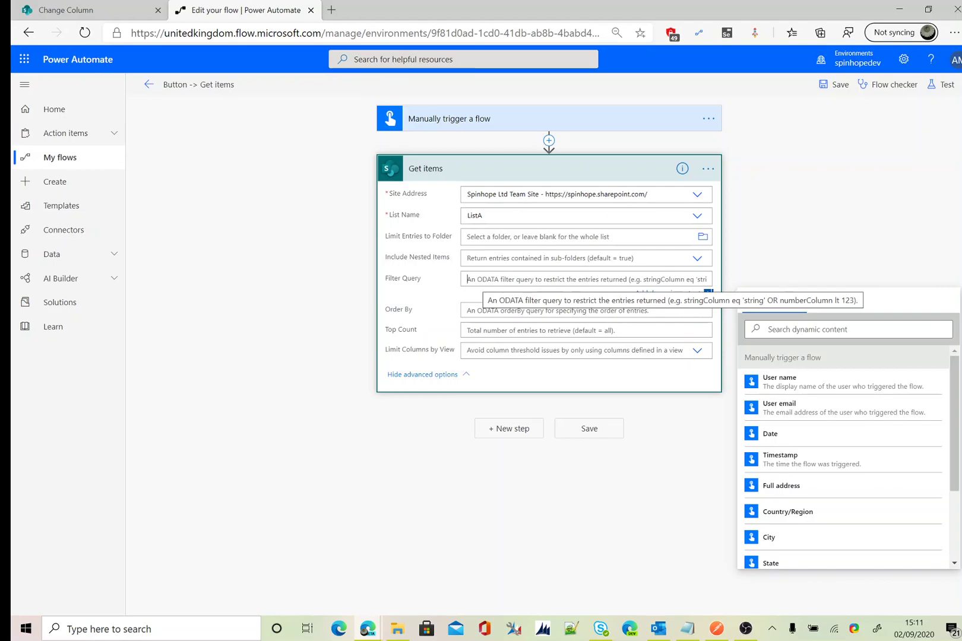
pyautogui.write('Title')
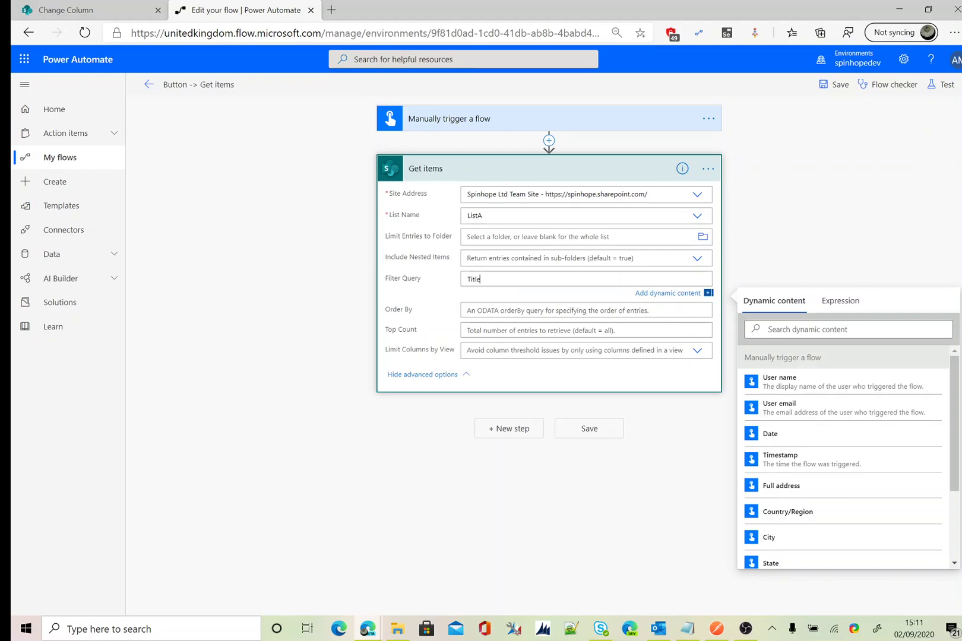
pyautogui.write(" eq 'Title - 10")
pyautogui.doubleClick(470, 279)
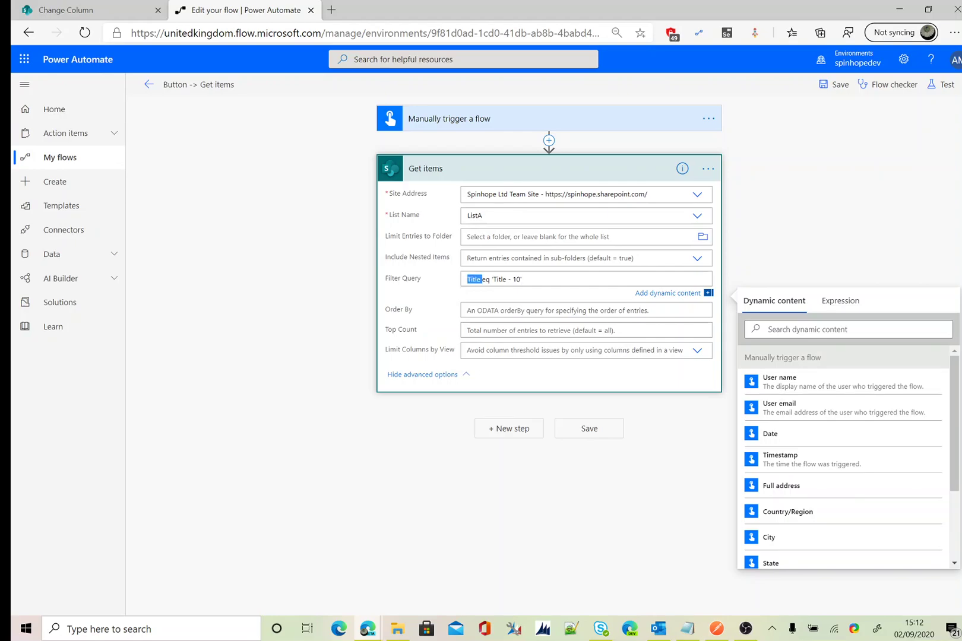
pyautogui.click(82, 11)
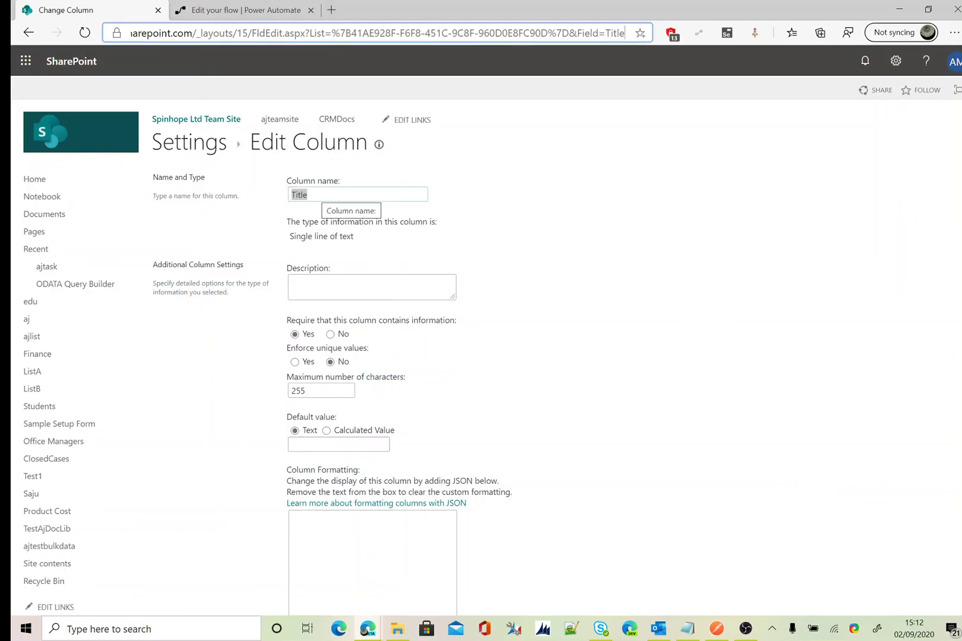
pyautogui.scroll(-2, 514, 339)
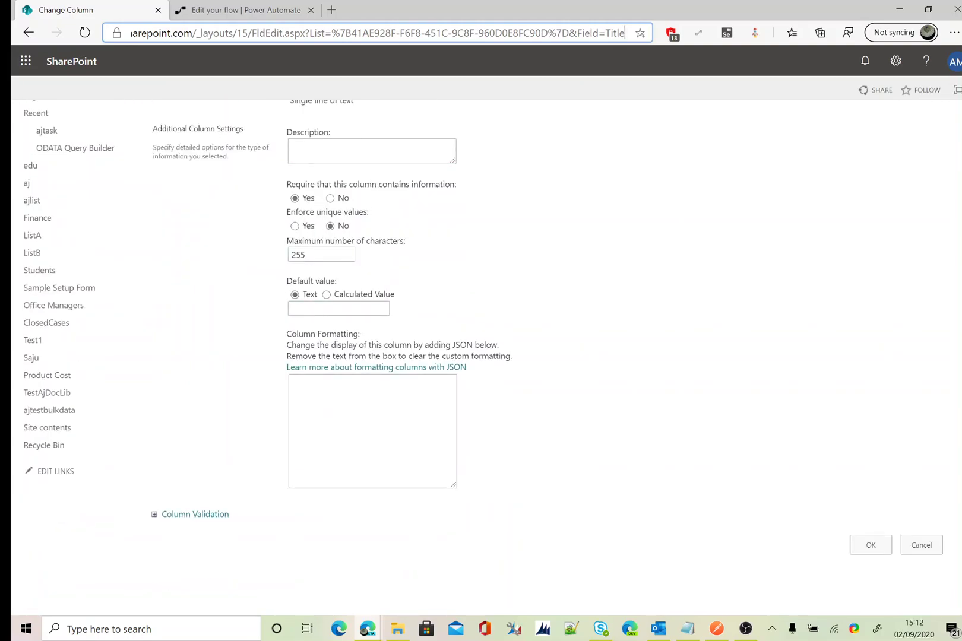
pyautogui.scroll(2, 363, 181)
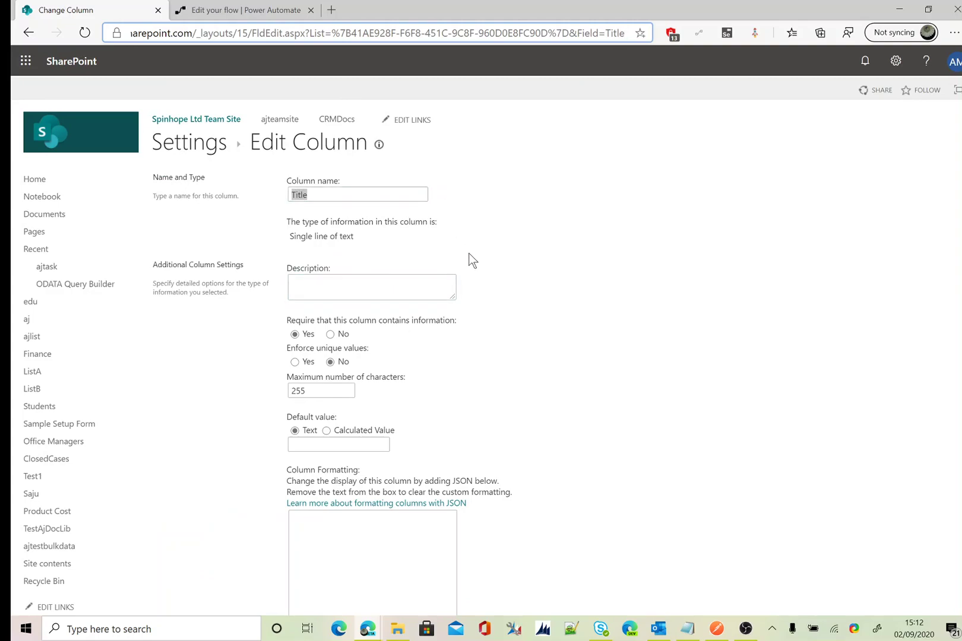
pyautogui.moveTo(288, 236); pyautogui.dragTo(414, 249)
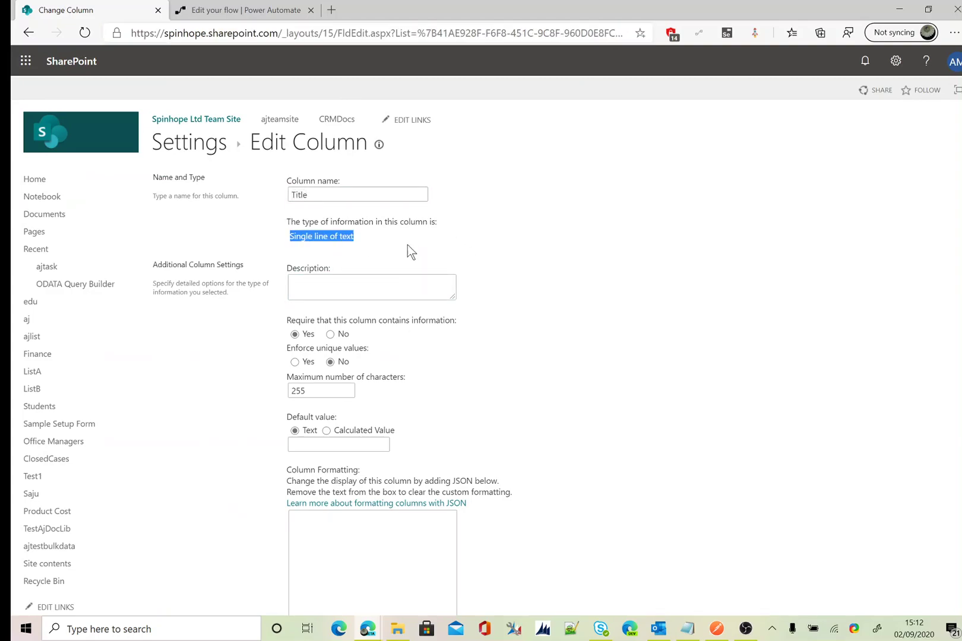
pyautogui.click(211, 10)
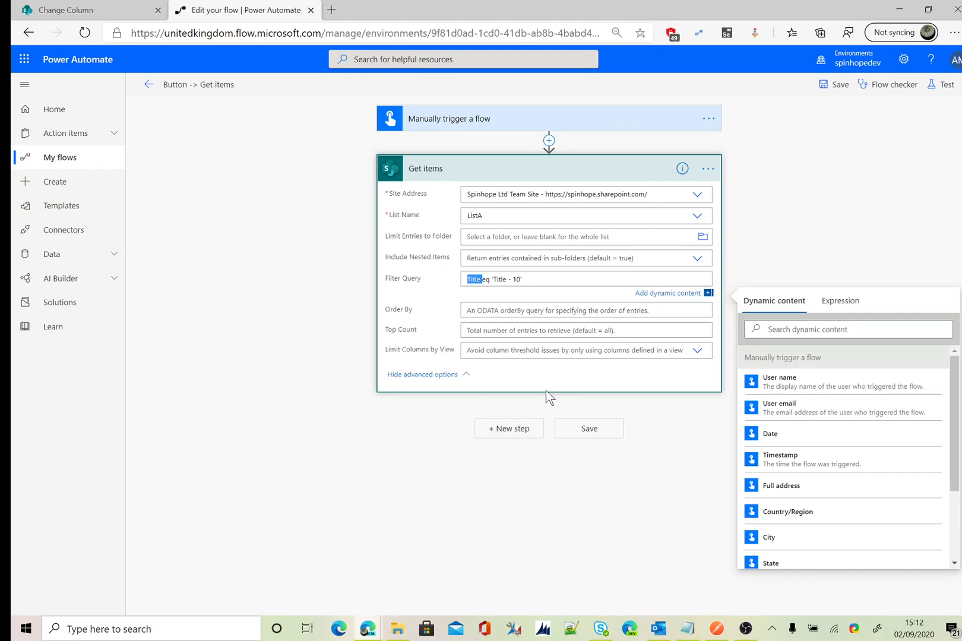
# - Add a Compose action with the Title field as input, auto-wrapped in Apply to each over value
pyautogui.click(509, 428)
pyautogui.write('compose')
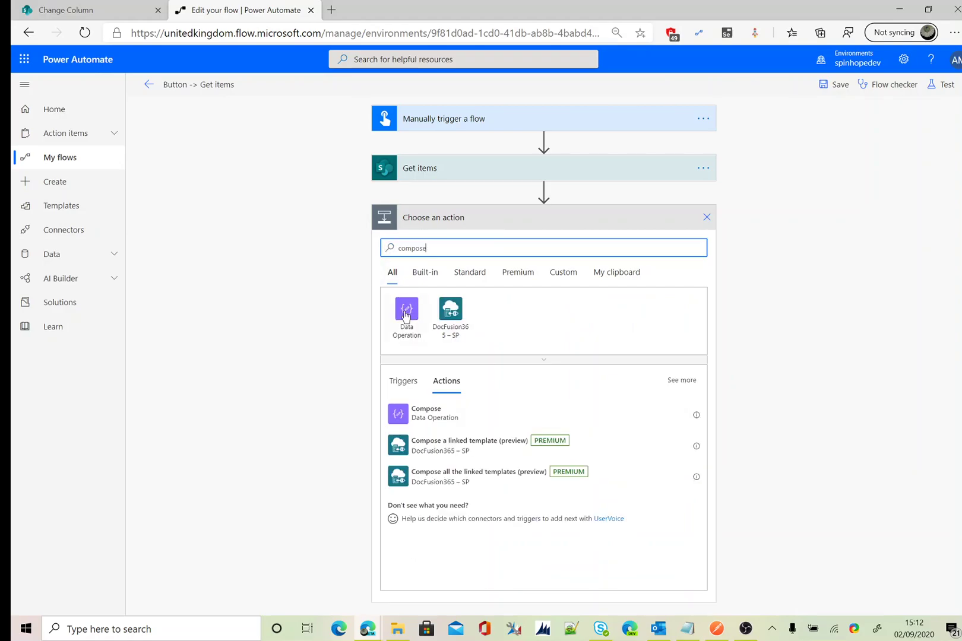
pyautogui.click(405, 312)
pyautogui.click(417, 304)
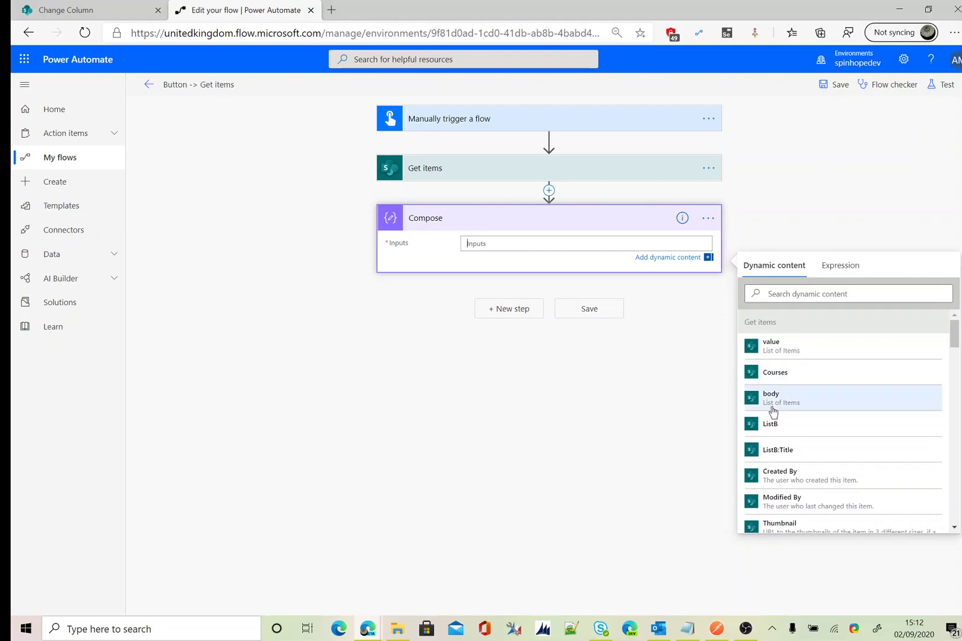
pyautogui.click(780, 297)
pyautogui.write('title')
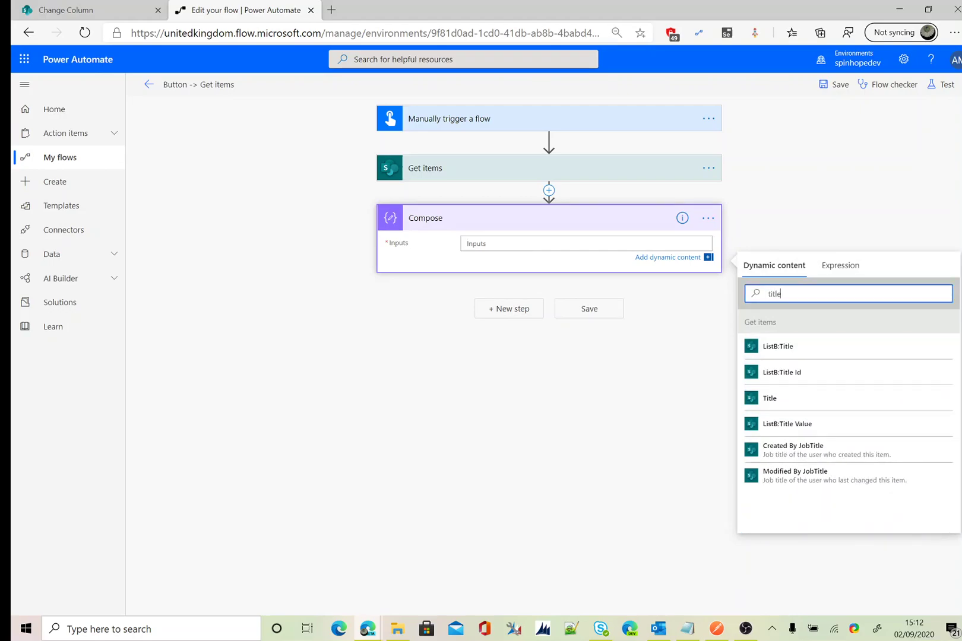
pyautogui.click(780, 403)
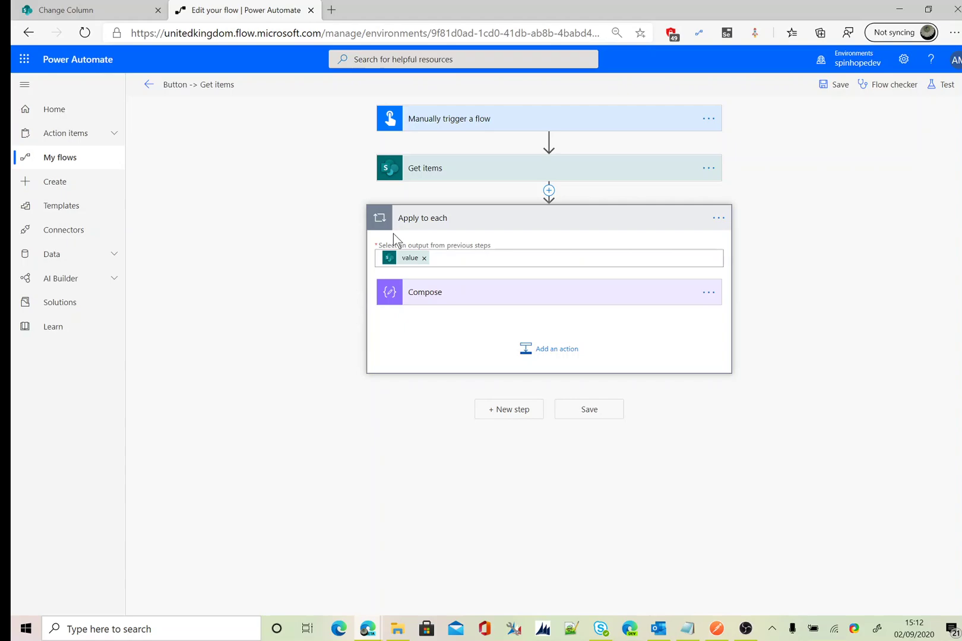
pyautogui.click(442, 173)
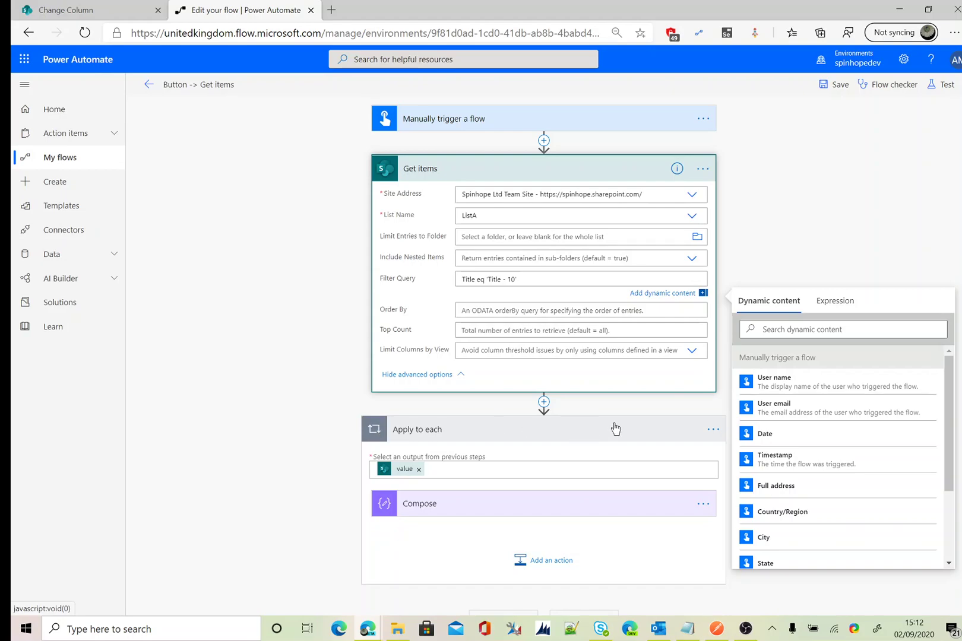
# - Run a manually triggered test of the flow
pyautogui.click(942, 85)
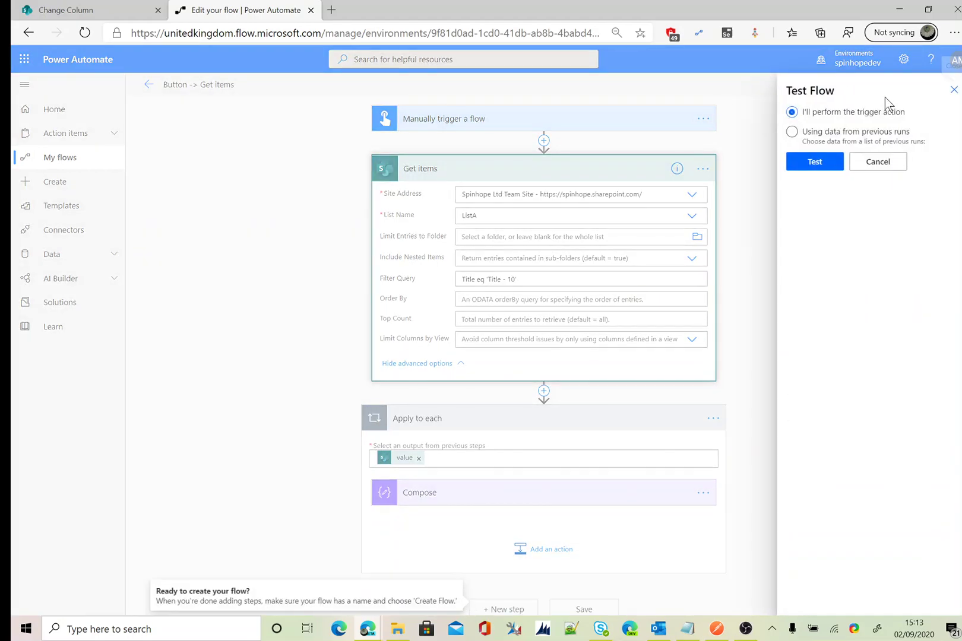
pyautogui.click(808, 172)
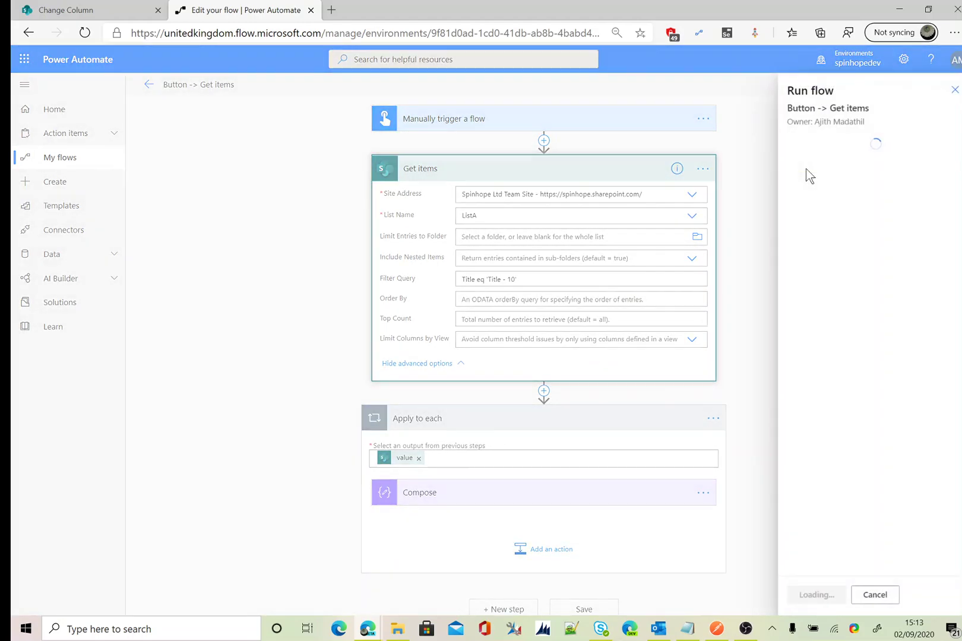
pyautogui.click(815, 596)
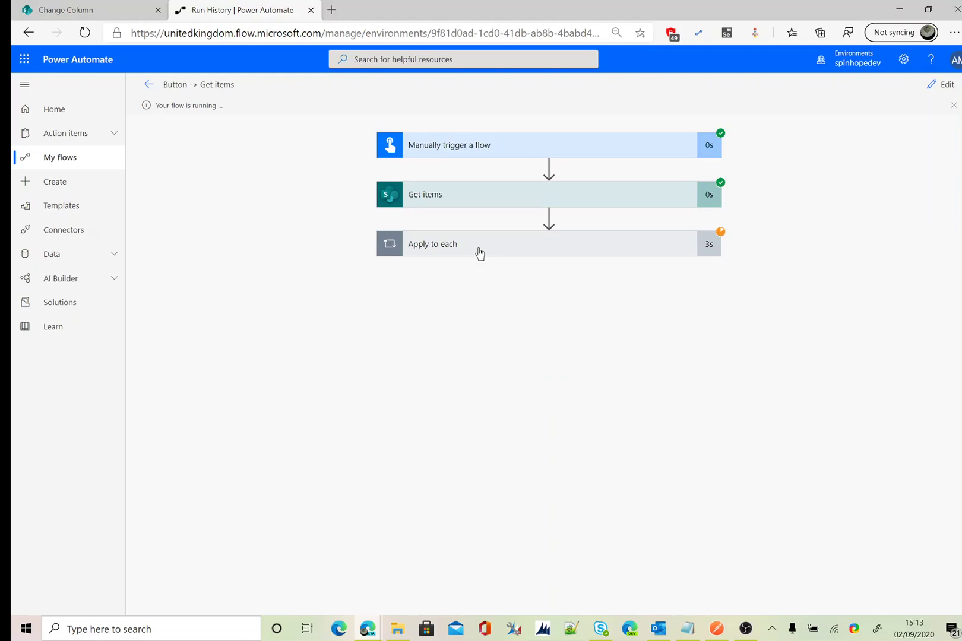
# - Verify Compose inside Apply to each output Title - 10, then return to editing
pyautogui.click(478, 253)
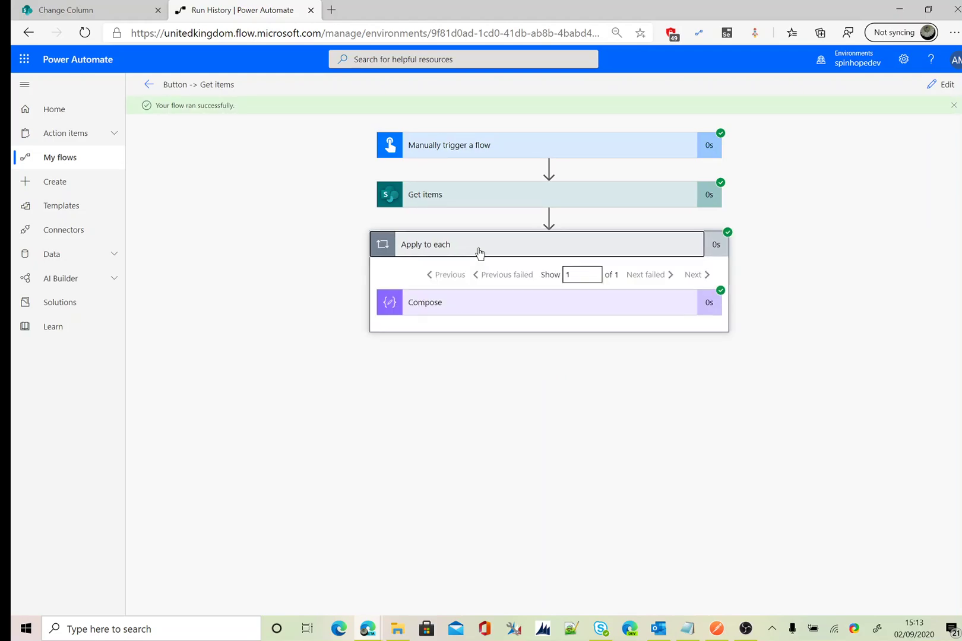
pyautogui.click(482, 310)
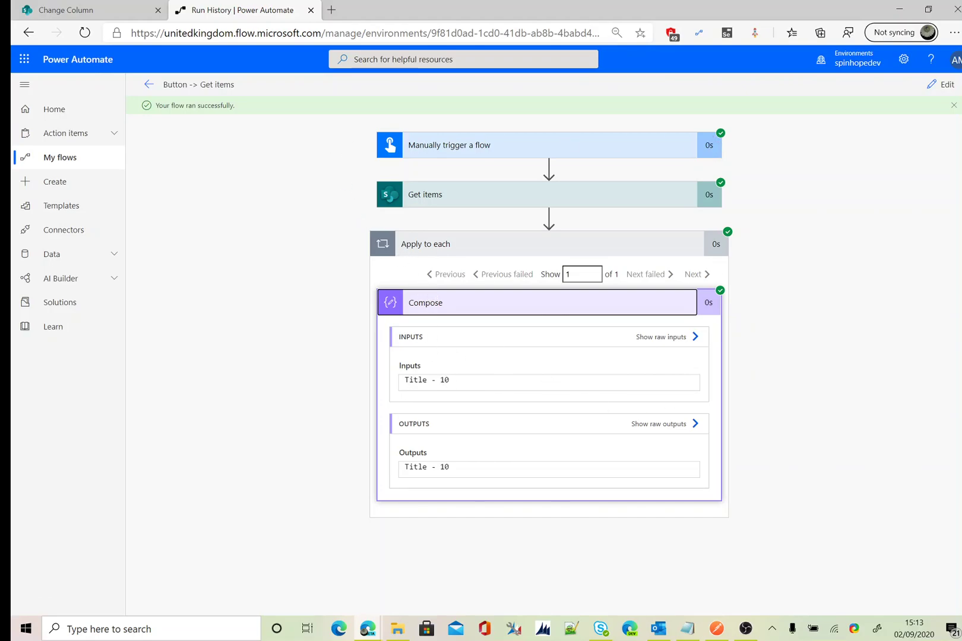
pyautogui.moveTo(450, 381); pyautogui.dragTo(365, 386)
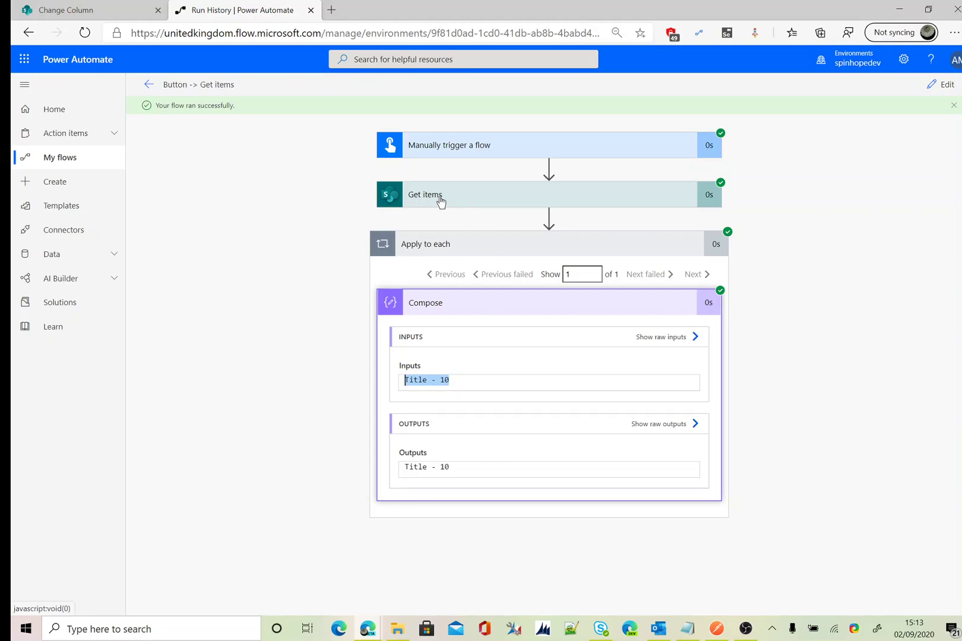
pyautogui.click(942, 85)
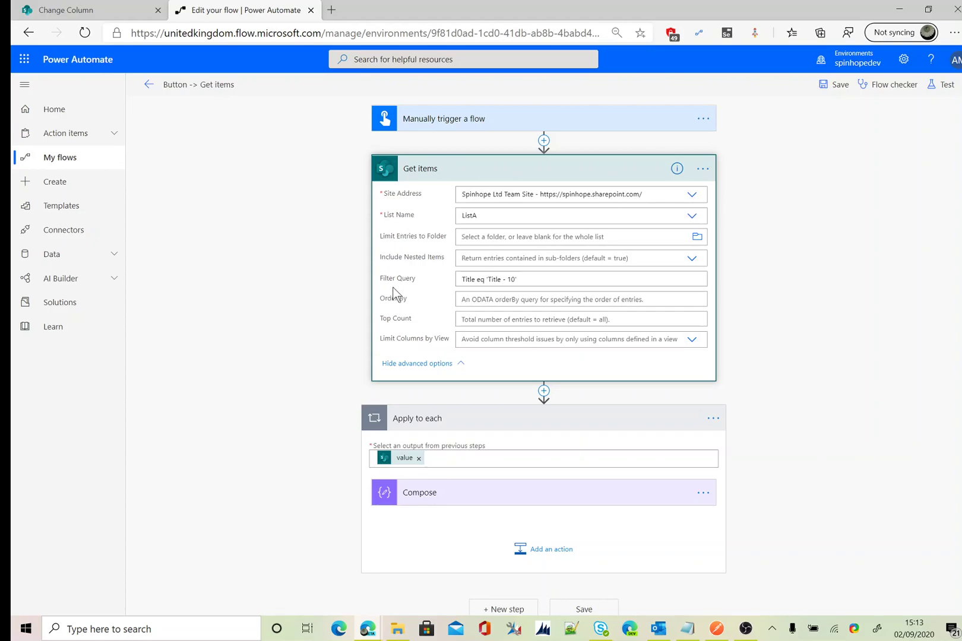
# - Expand the Compose card inside Apply to each to show its Title input
pyautogui.moveTo(477, 279); pyautogui.dragTo(444, 285)
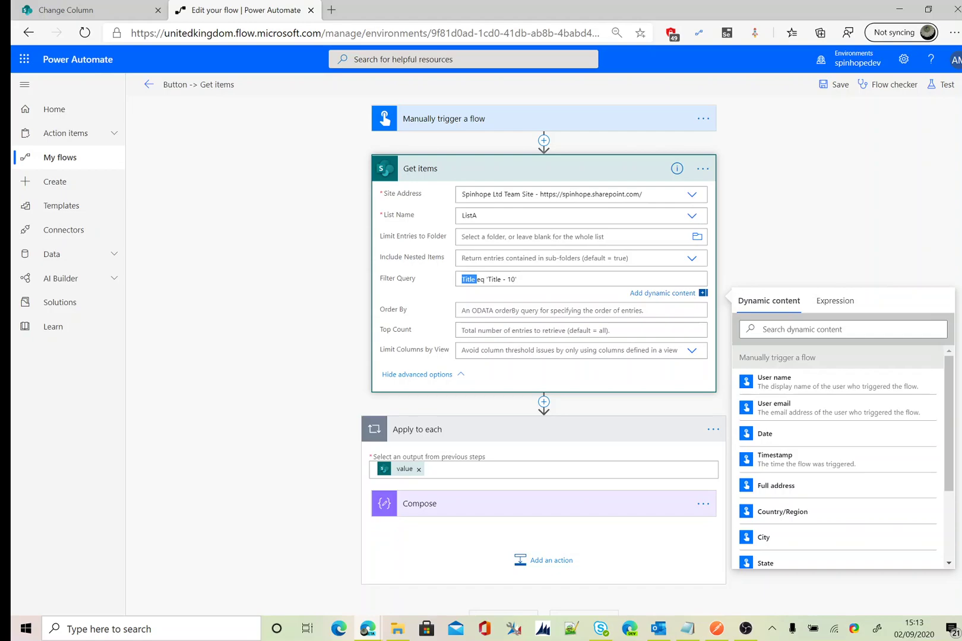
pyautogui.click(236, 307)
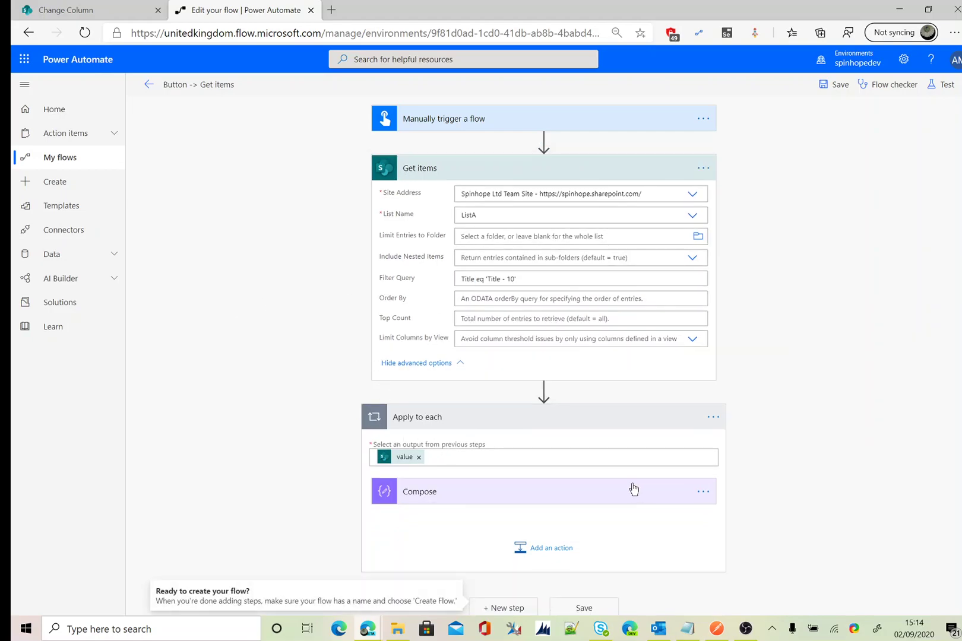
pyautogui.click(584, 497)
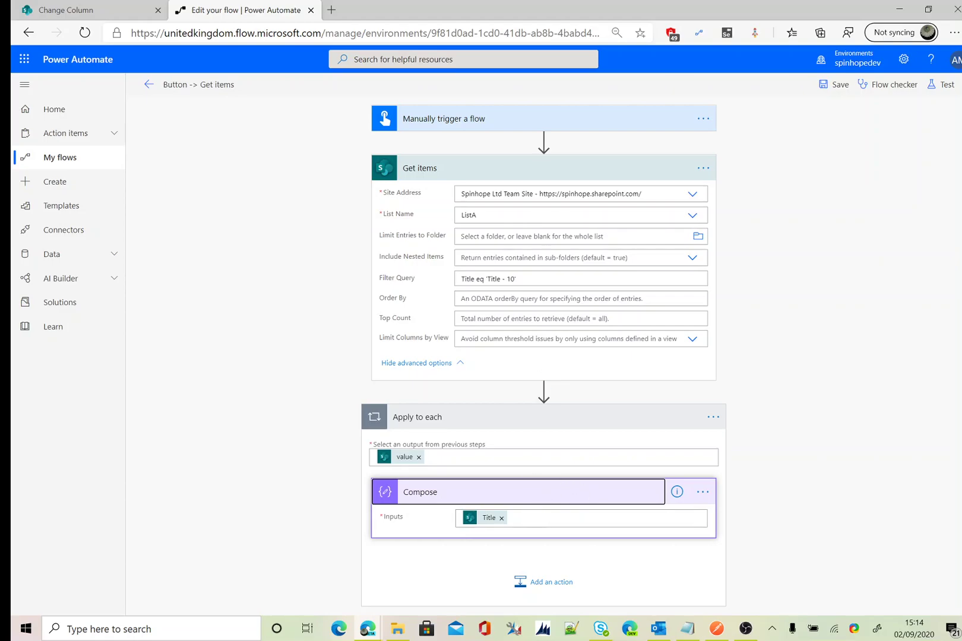